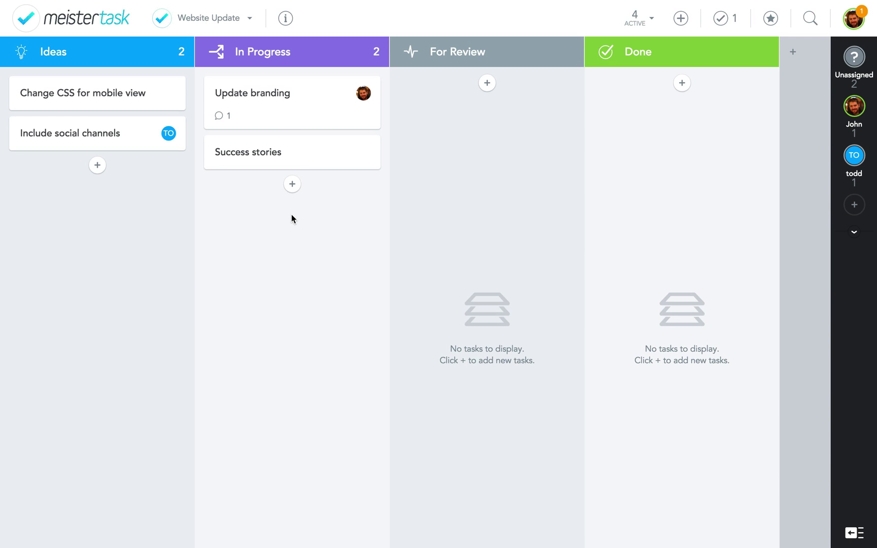
{"action": "left_click", "coordinate": [297, 161]}
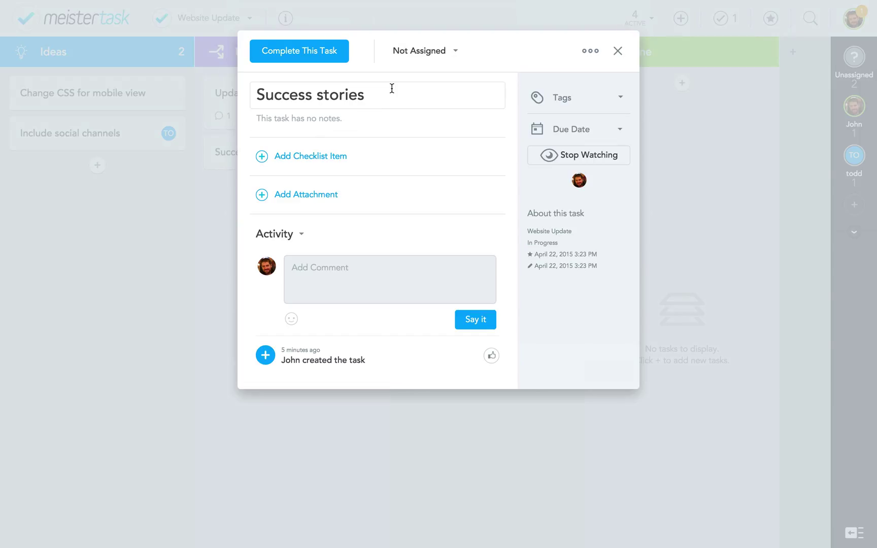
{"action": "left_click", "coordinate": [359, 118]}
{"action": "type", "text": "Create at least 4"}
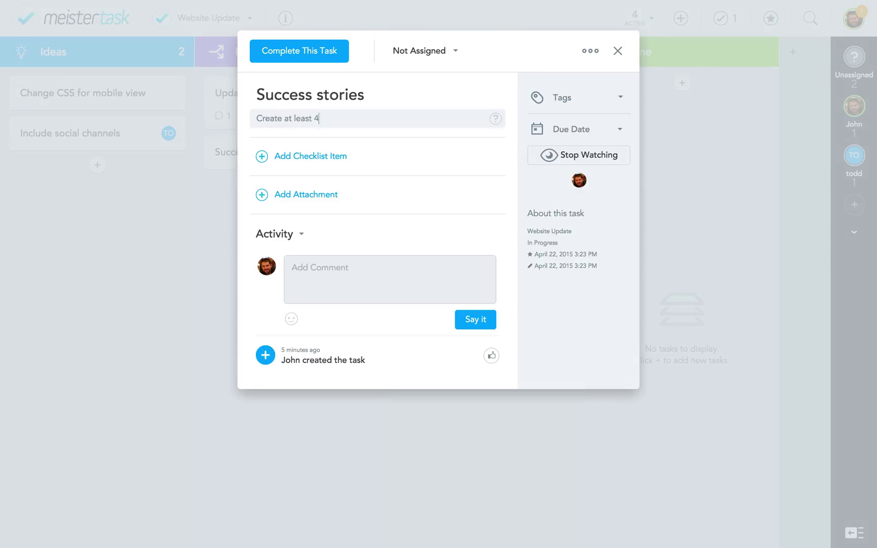
{"action": "type", "text": " success stories and upload them to "}
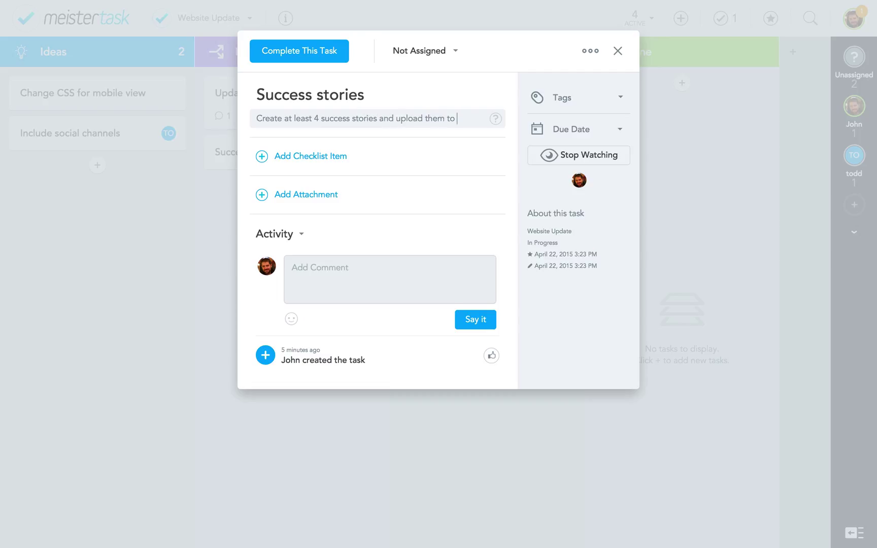
{"action": "type", "text": "the business page"}
{"action": "key", "text": "Return"}
{"action": "key", "text": "Return"}
{"action": "type", "text": "https://www.business.com"}
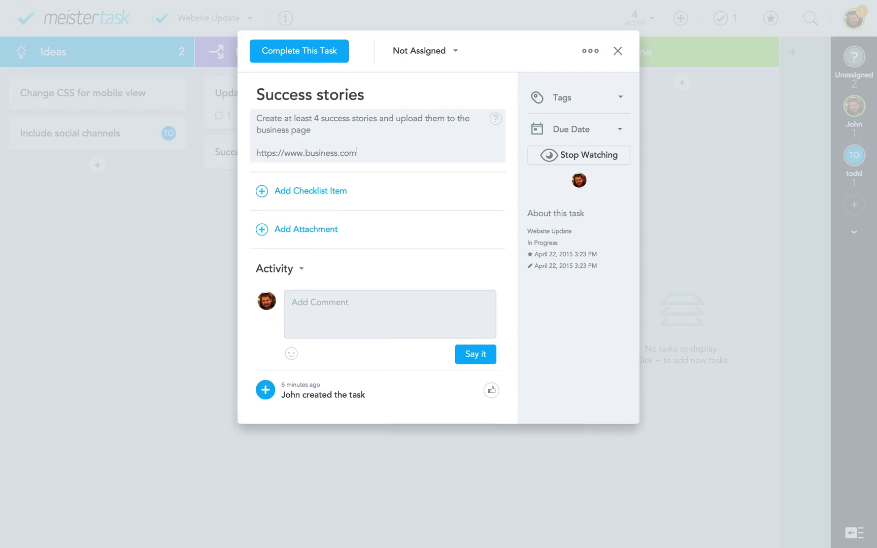
{"action": "key", "text": "Escape"}
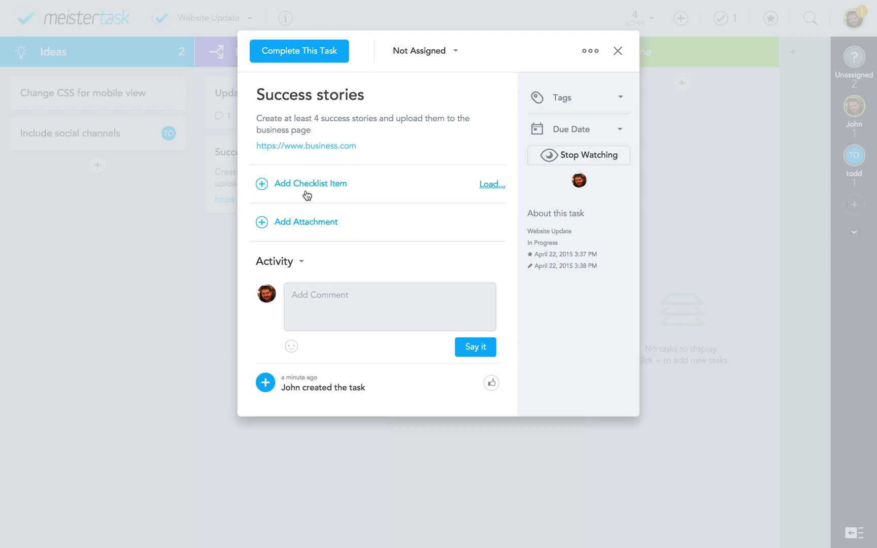
Add checklist items Interview customers, Write texts, Add videos? and Upload to business page
{"action": "left_click", "coordinate": [262, 185]}
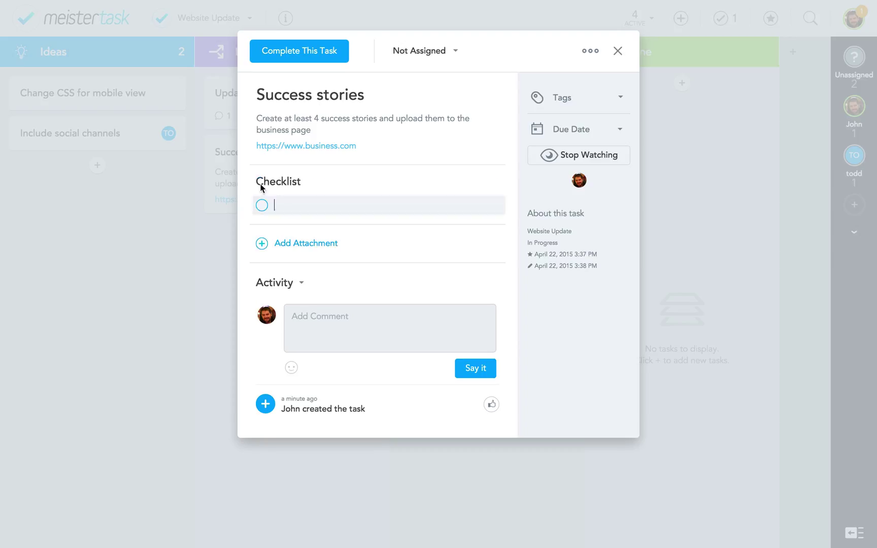
{"action": "type", "text": "Interview customers"}
{"action": "key", "text": "Return"}
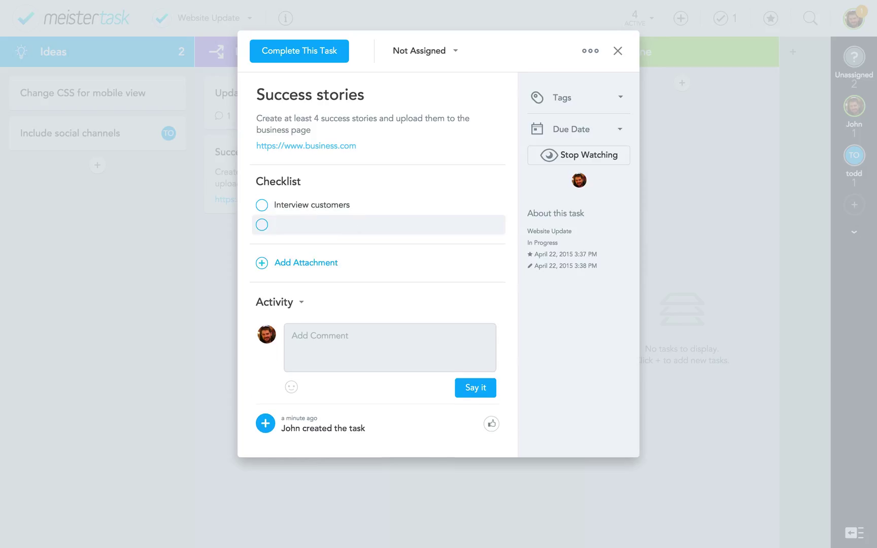
{"action": "type", "text": "Write texts"}
{"action": "key", "text": "Return"}
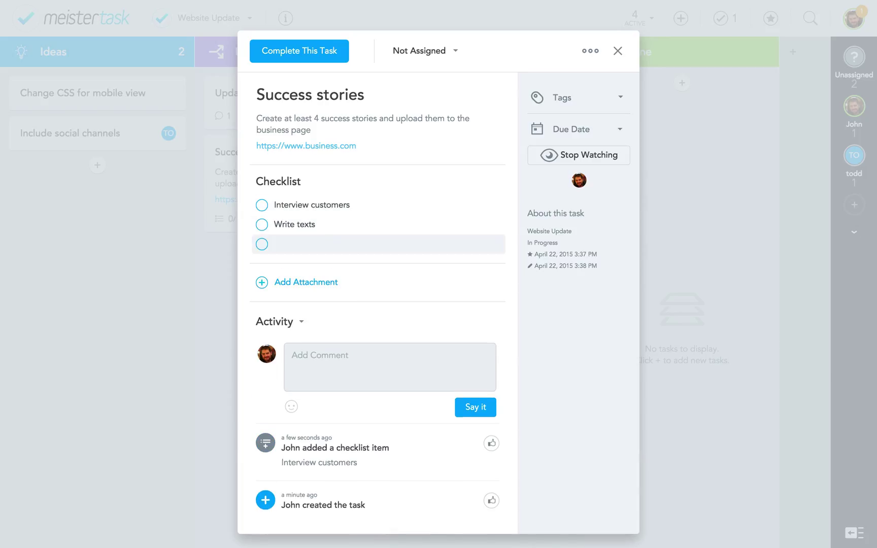
{"action": "type", "text": "Add videos?"}
{"action": "key", "text": "Return"}
{"action": "type", "text": "Upload to business page"}
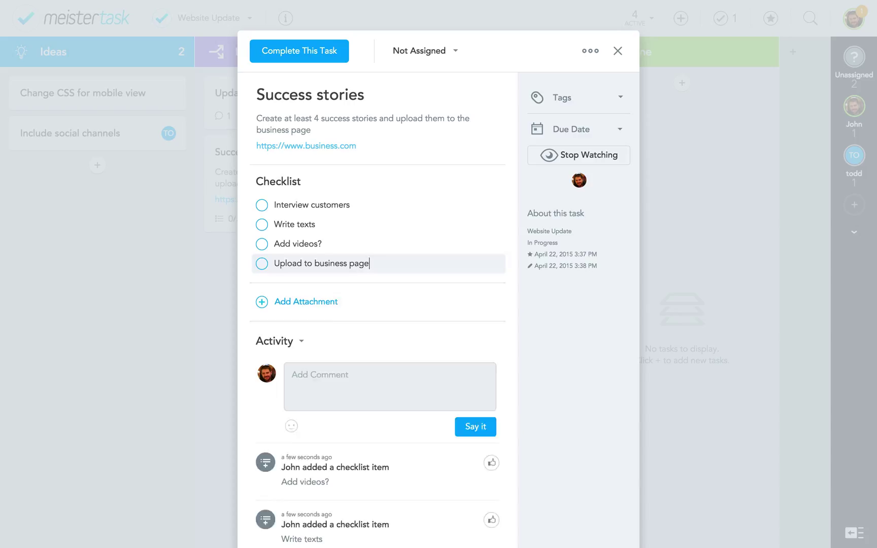
{"action": "key", "text": "Return"}
Tick off Interview customers, move Upload to business page up, and delete Add videos?
{"action": "left_click", "coordinate": [262, 209]}
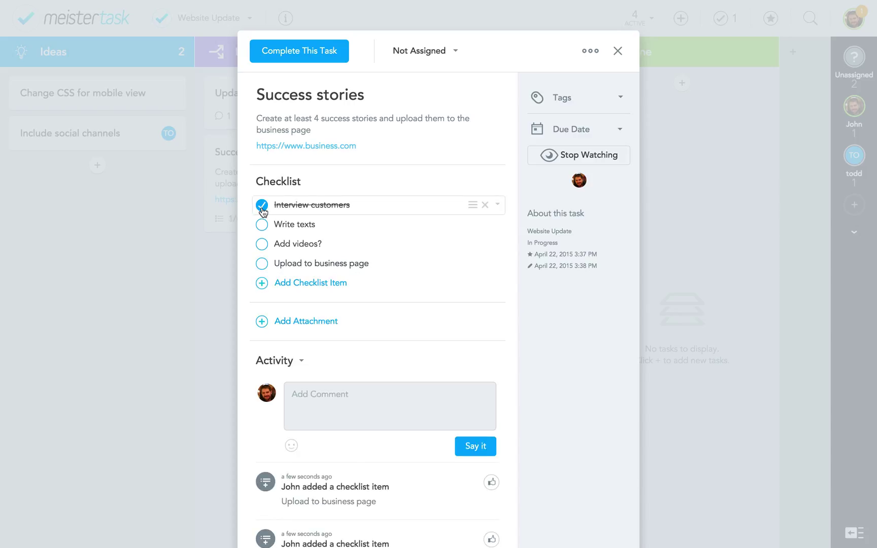
{"action": "left_click_drag", "start_coordinate": [472, 262], "coordinate": [472, 247]}
{"action": "left_click", "coordinate": [483, 263]}
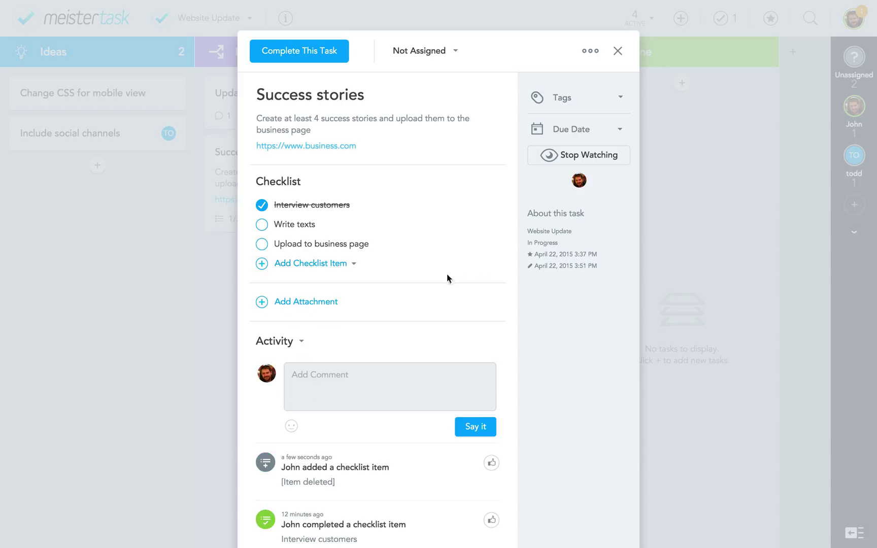
Attach Case-Study Layout.png and casestudy_text.pdf from the computer to the task
{"action": "left_click", "coordinate": [263, 305]}
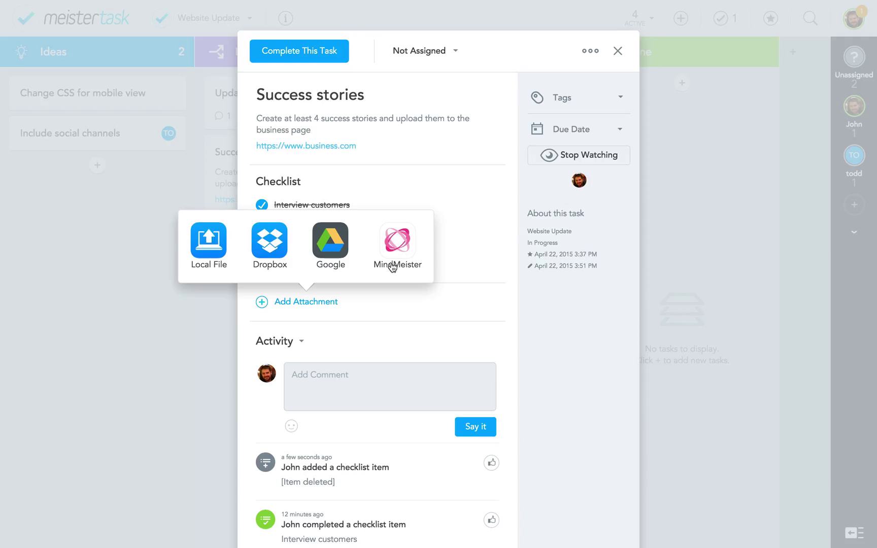
{"action": "left_click", "coordinate": [207, 235]}
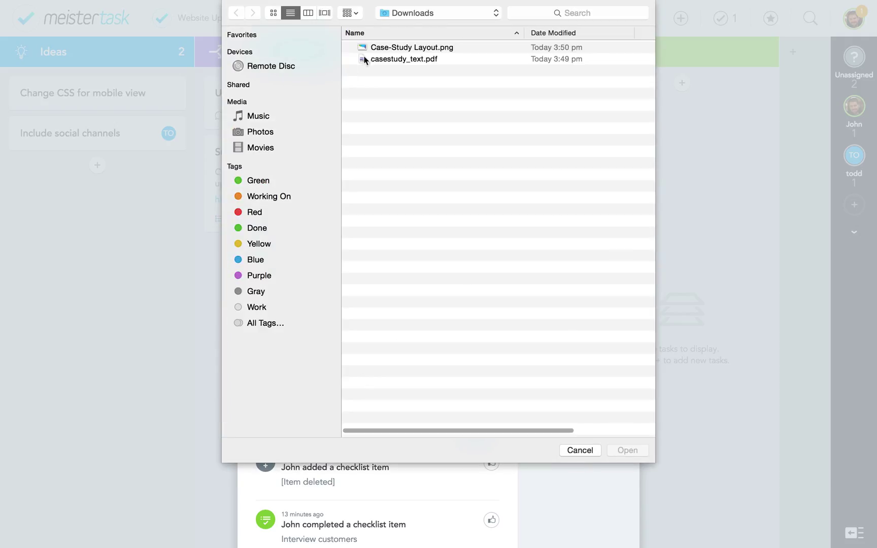
{"action": "left_click", "coordinate": [382, 48]}
{"action": "left_click", "coordinate": [376, 60], "text": "shift"}
{"action": "key", "text": "Return"}
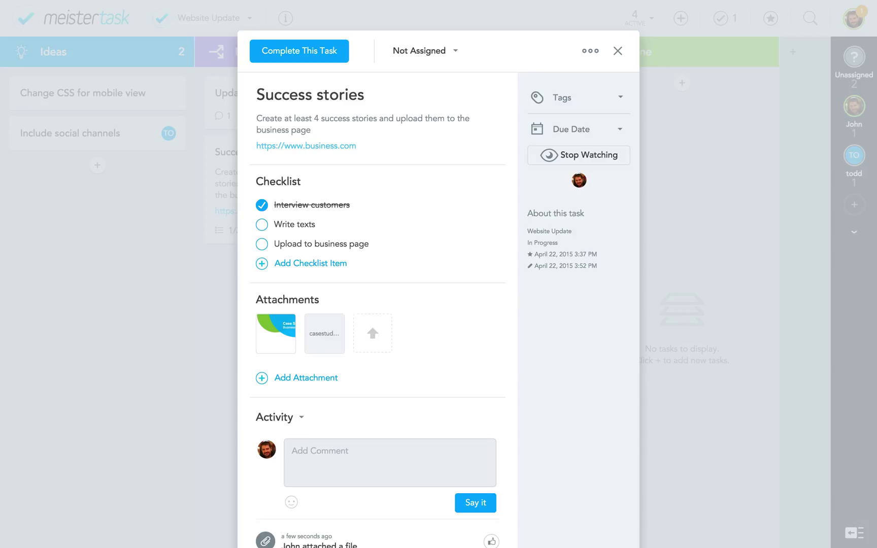
{"action": "left_click", "coordinate": [304, 453]}
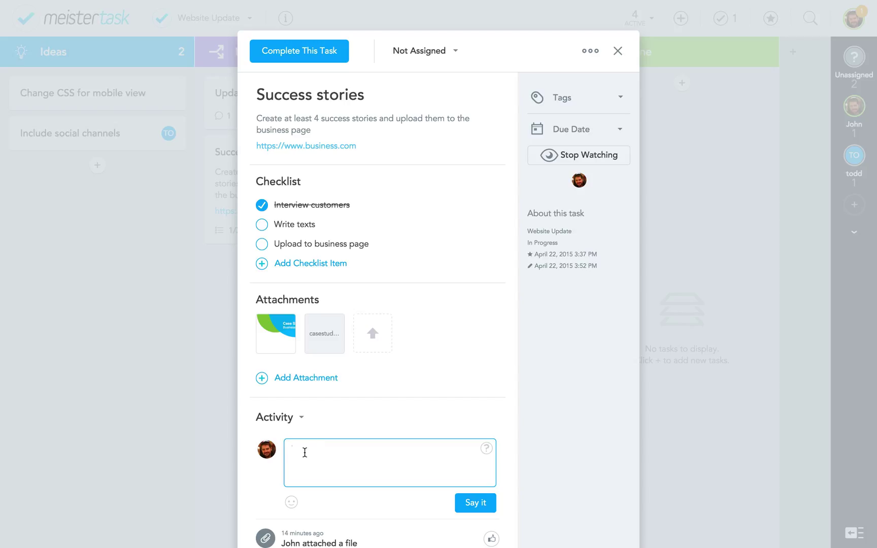
Post a comment mentioning a teammate: 'what do you think about the case study I uploaded'
{"action": "type", "text": "Hey @rap"}
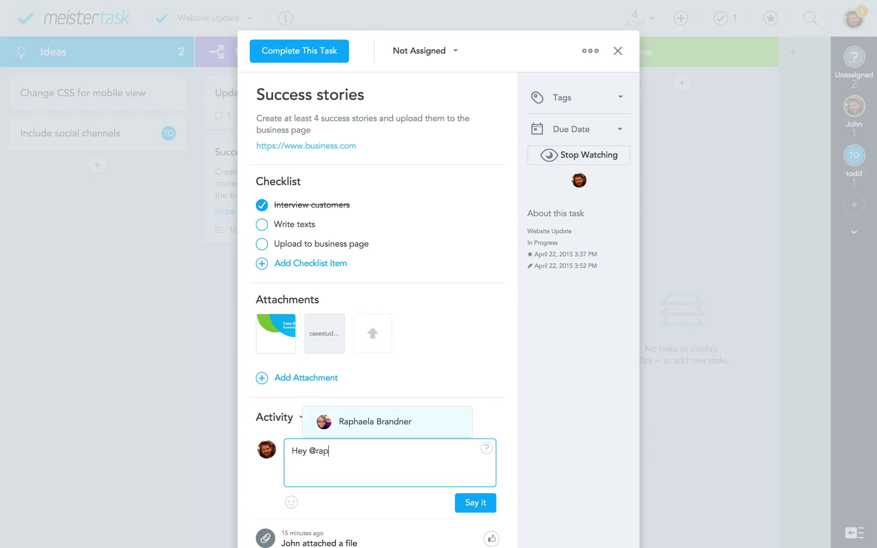
{"action": "key", "text": "Return"}
{"action": "type", "text": "what do you think about the case study I uploaded"}
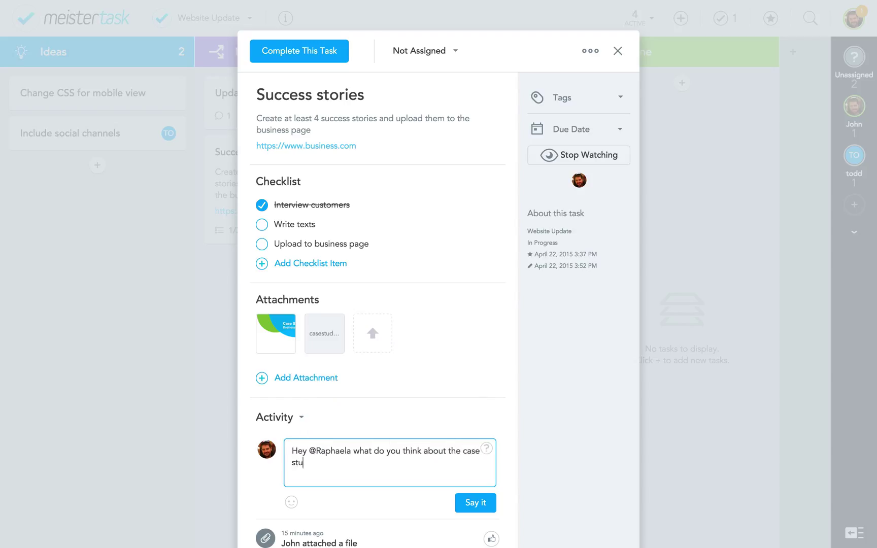
{"action": "key", "text": "Return"}
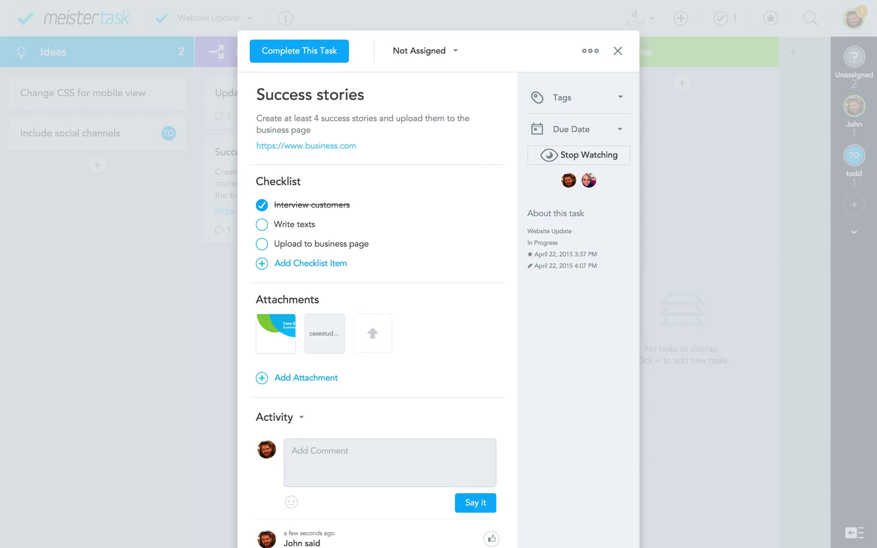
Like the teammate's 'Great job!' reply in the activity feed
{"action": "scroll", "coordinate": [378, 285], "scroll_direction": "down", "scroll_amount": 5}
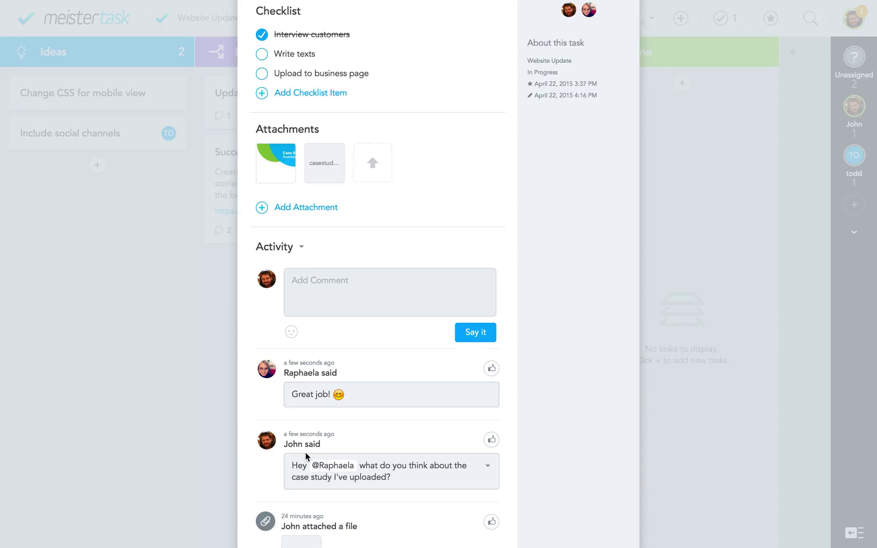
{"action": "mouse_move", "coordinate": [417, 406]}
{"action": "left_click", "coordinate": [493, 370]}
{"action": "scroll", "coordinate": [493, 377], "scroll_direction": "up", "scroll_amount": 5}
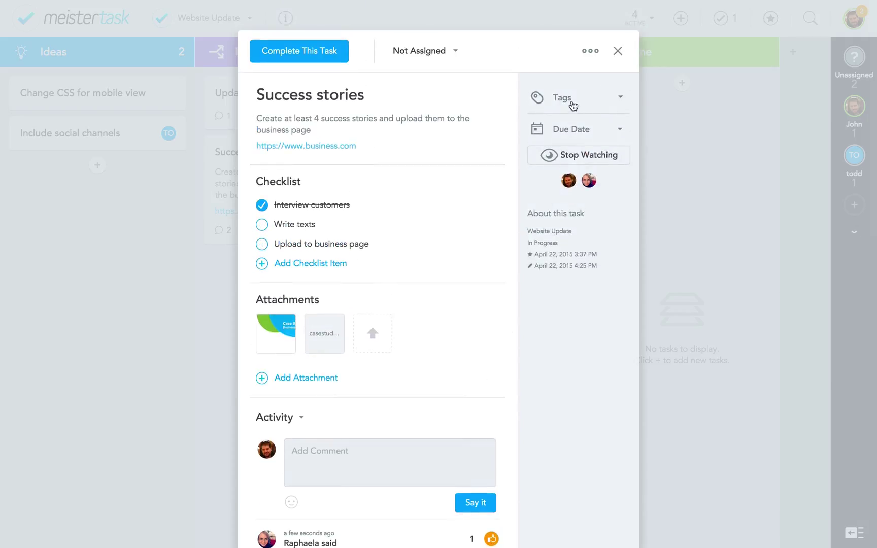
Create Low, Middle and High priority project tags, colouring Middle orange and High red
{"action": "left_click", "coordinate": [573, 106]}
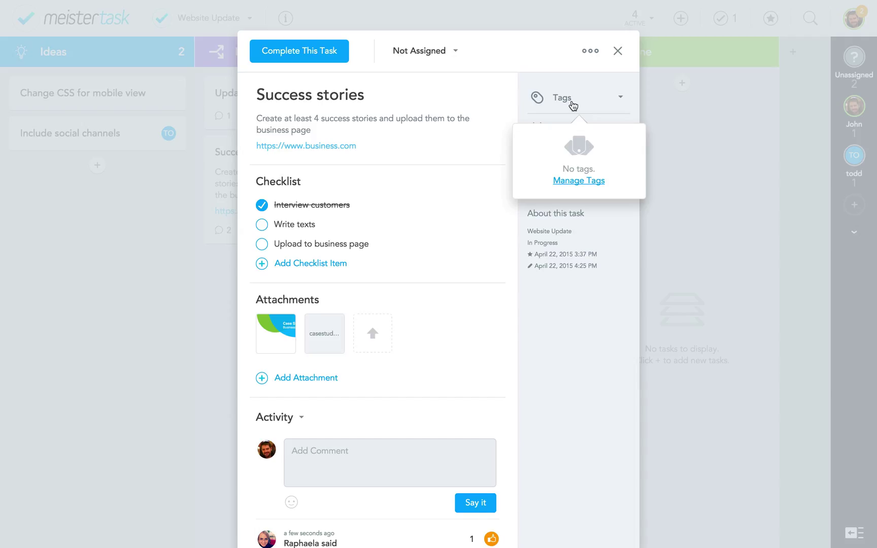
{"action": "left_click", "coordinate": [580, 181]}
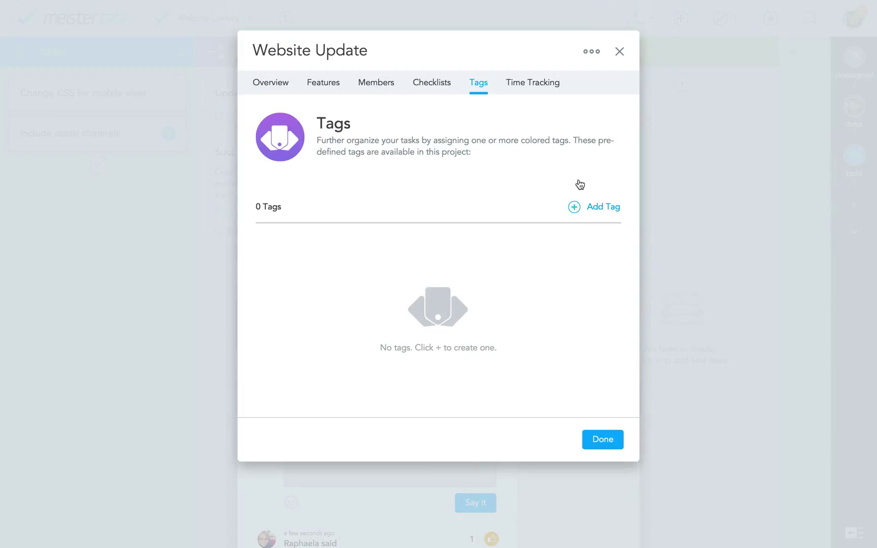
{"action": "left_click", "coordinate": [575, 209]}
{"action": "type", "text": "Low priority"}
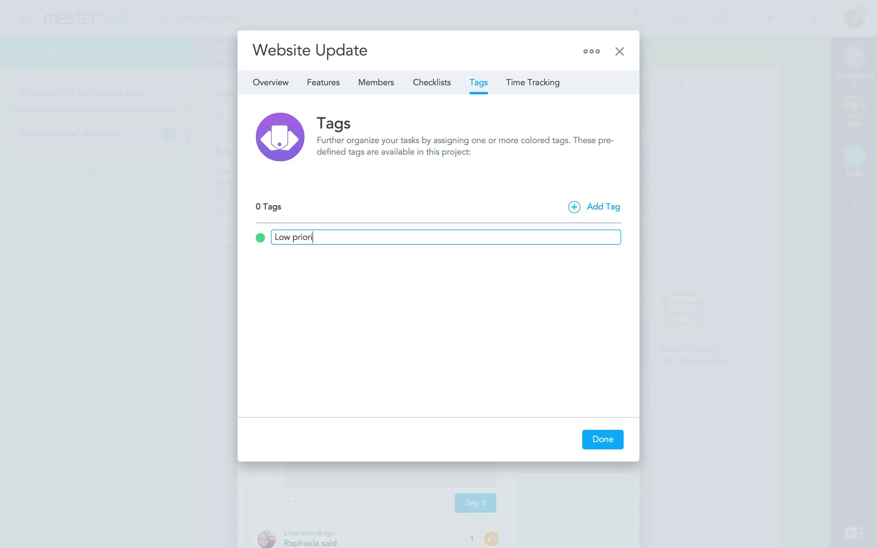
{"action": "key", "text": "Return"}
{"action": "type", "text": "Middle priority"}
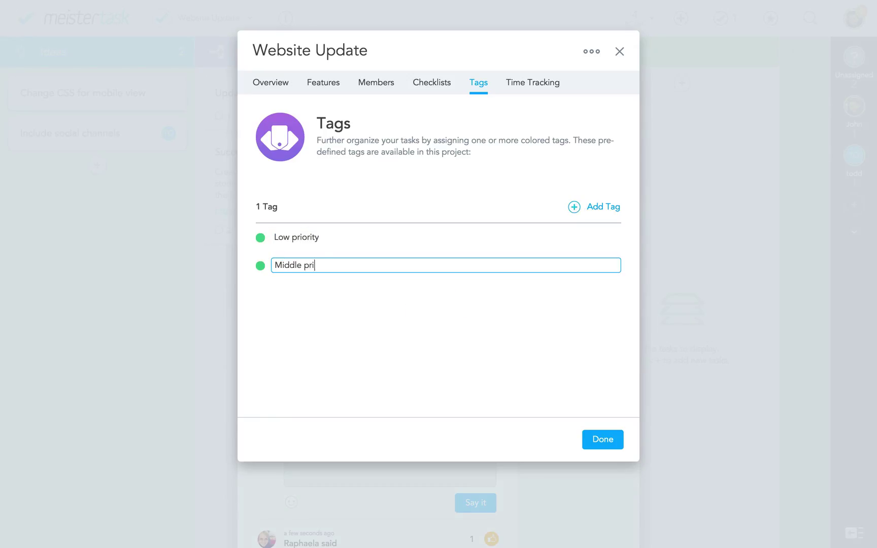
{"action": "key", "text": "Return"}
{"action": "type", "text": "High priority"}
{"action": "key", "text": "Return"}
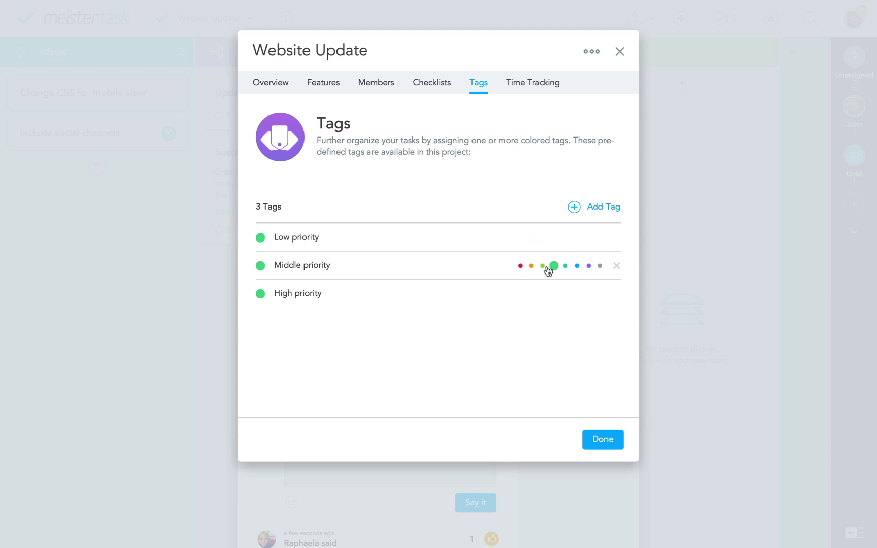
{"action": "left_click", "coordinate": [531, 266]}
{"action": "left_click", "coordinate": [519, 294]}
Tag the task Middle priority and set its due date to April 30, 2015
{"action": "left_click", "coordinate": [603, 448]}
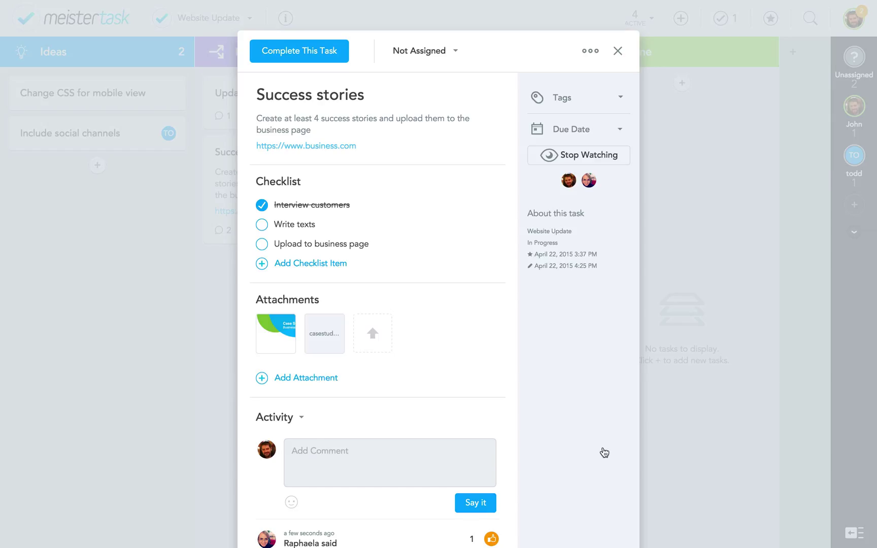
{"action": "left_click", "coordinate": [579, 110]}
{"action": "left_click", "coordinate": [569, 202]}
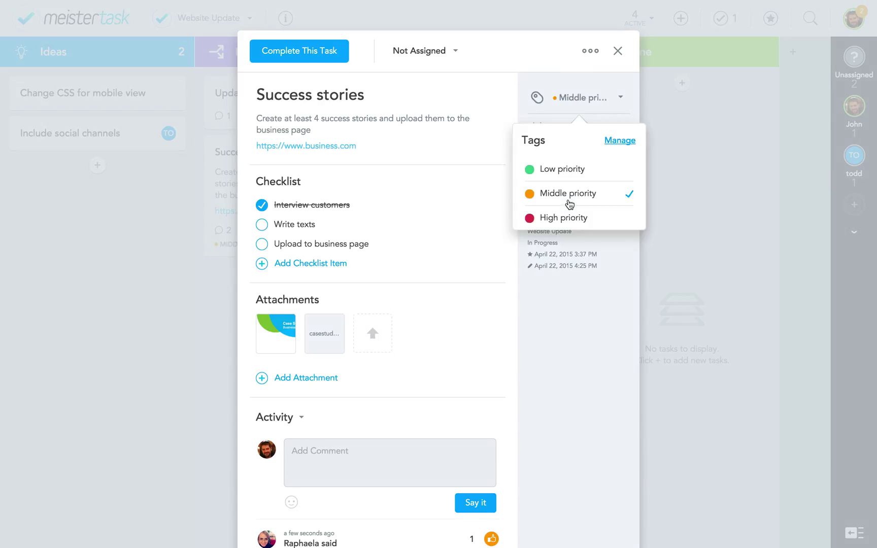
{"action": "left_click", "coordinate": [558, 286]}
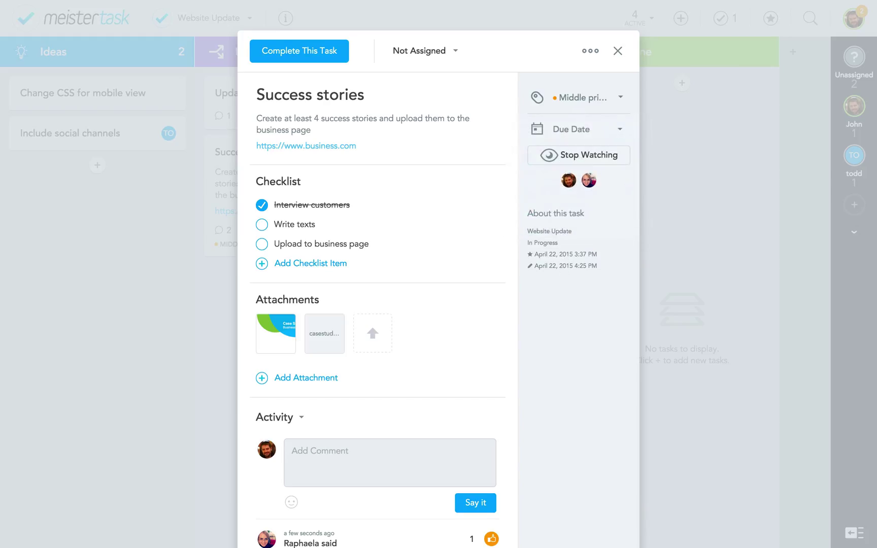
{"action": "left_click", "coordinate": [597, 126]}
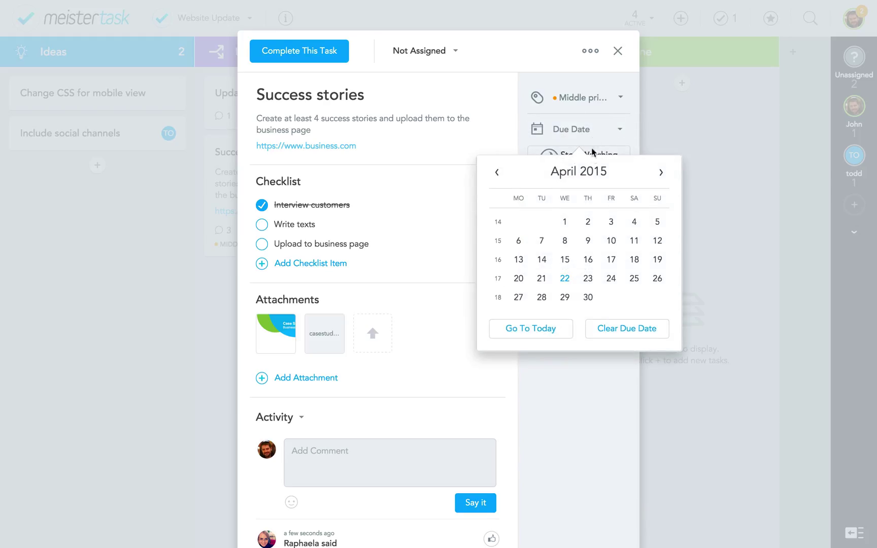
{"action": "left_click", "coordinate": [588, 297]}
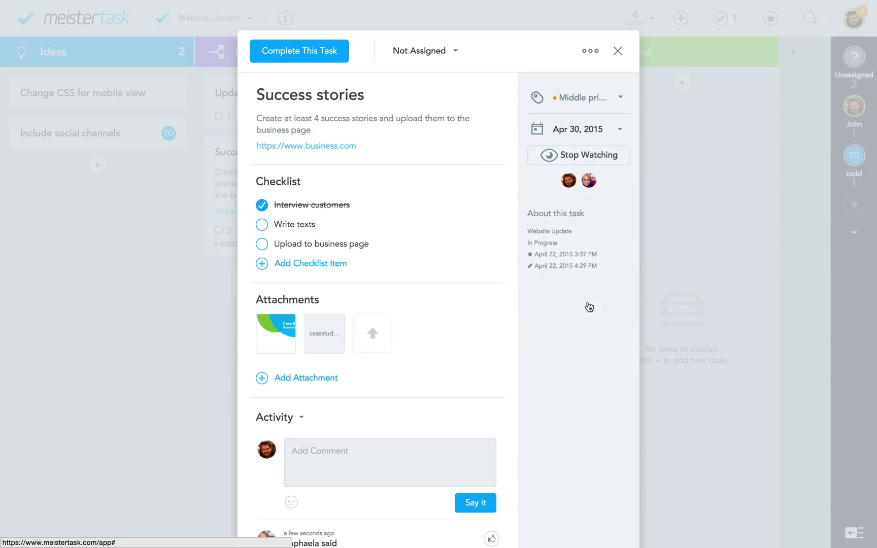
Assign the task to the first listed project member and star it as a favourite
{"action": "left_click", "coordinate": [433, 51]}
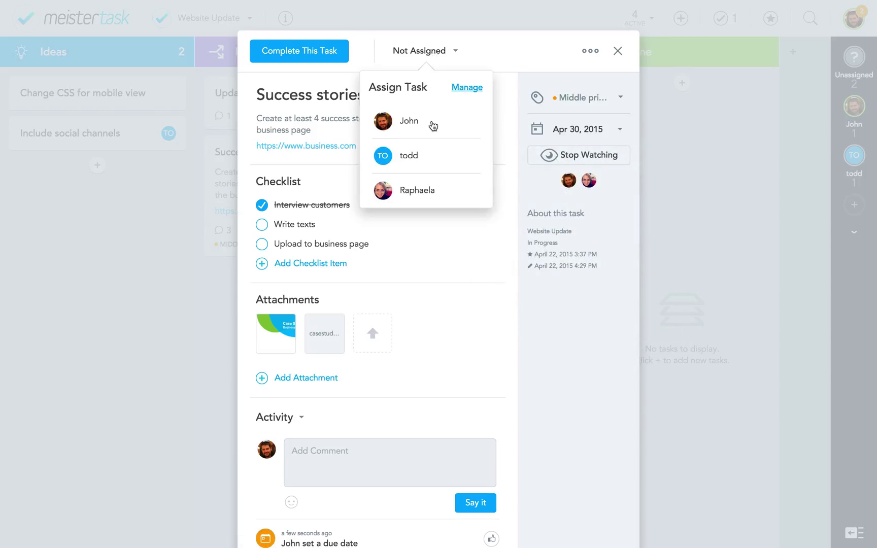
{"action": "left_click", "coordinate": [433, 126]}
{"action": "left_click", "coordinate": [371, 51]}
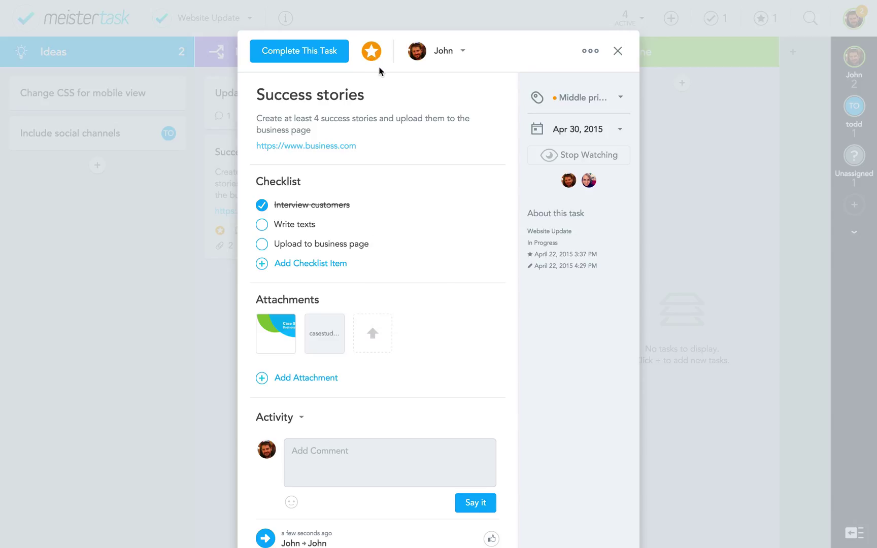
{"action": "left_click", "coordinate": [590, 52]}
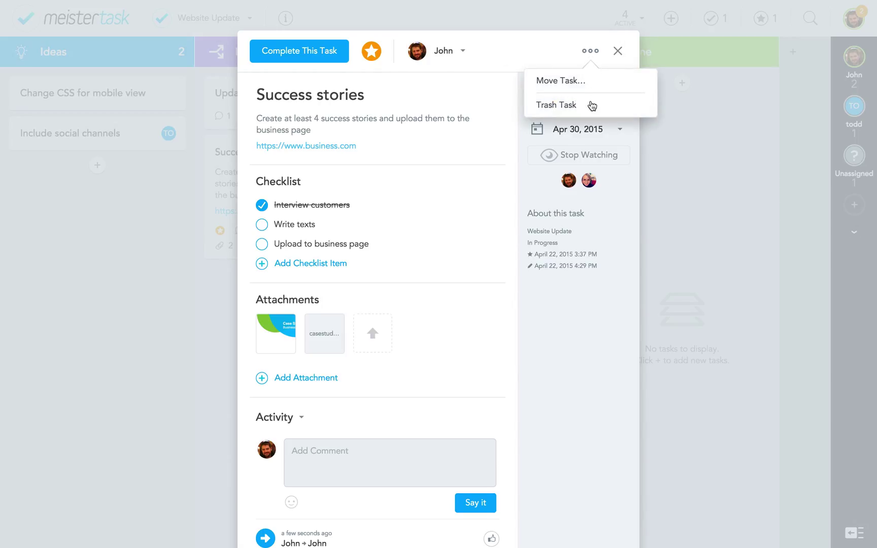
{"action": "left_click", "coordinate": [535, 54]}
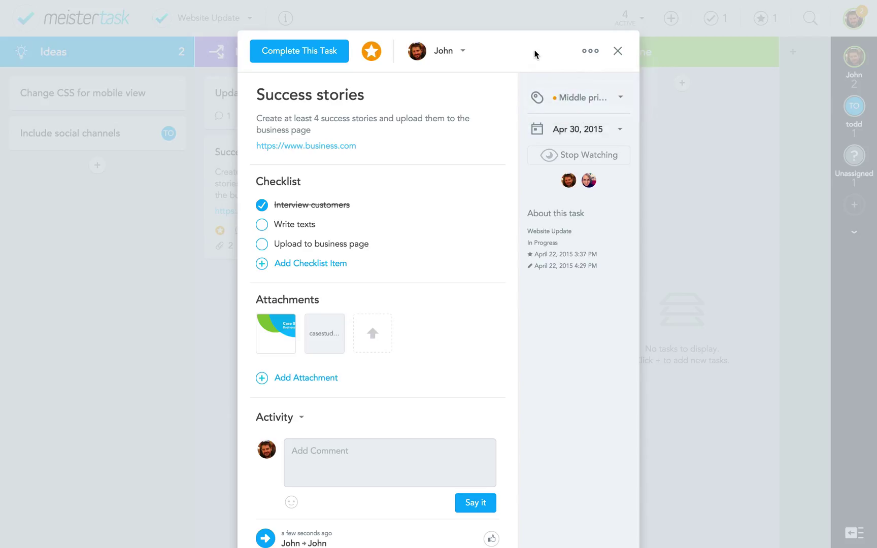
Mark Success stories complete and drag its card into the Done column
{"action": "left_click", "coordinate": [324, 53]}
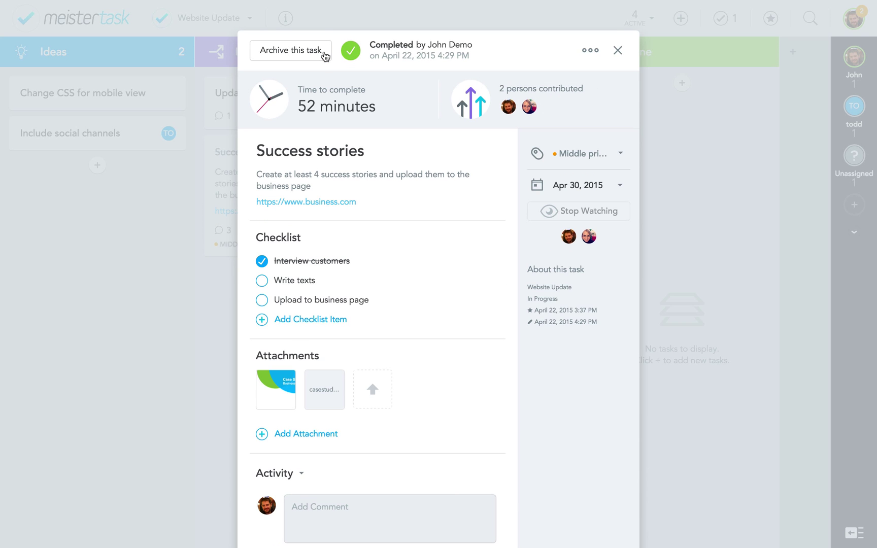
{"action": "left_click", "coordinate": [619, 51]}
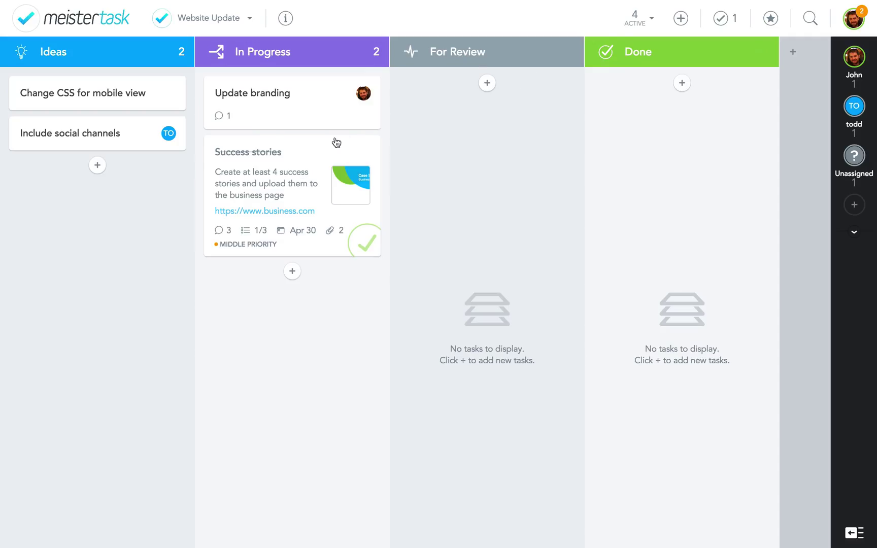
{"action": "left_click_drag", "start_coordinate": [337, 143], "coordinate": [667, 142]}
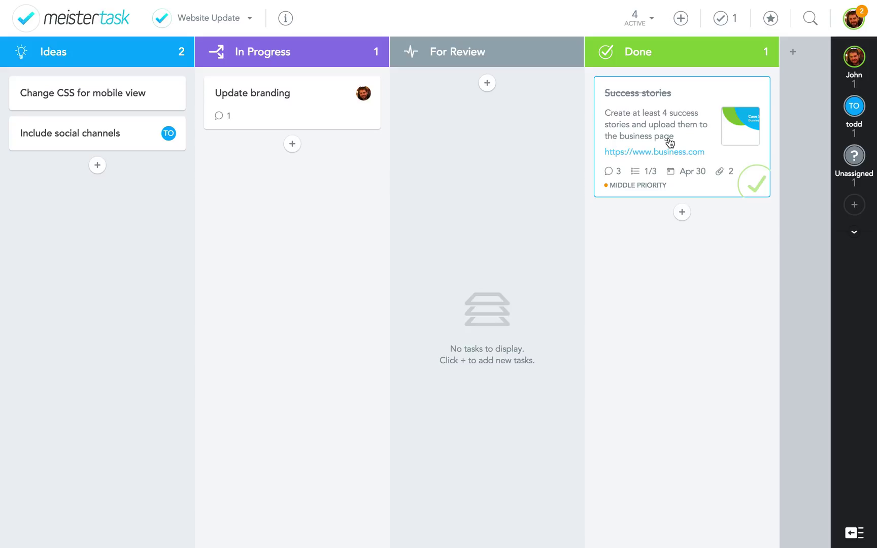
Reopen the Success stories card from Done and archive it
{"action": "left_click", "coordinate": [670, 142]}
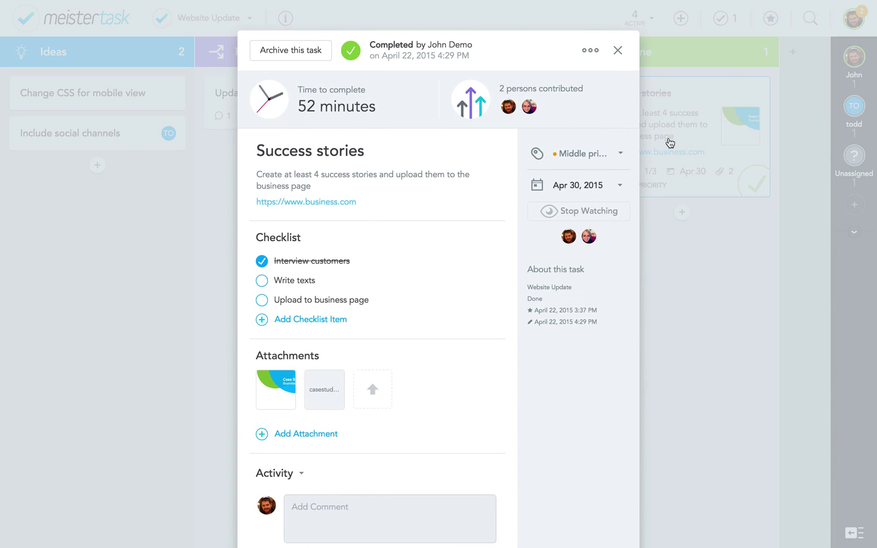
{"action": "left_click", "coordinate": [311, 56]}
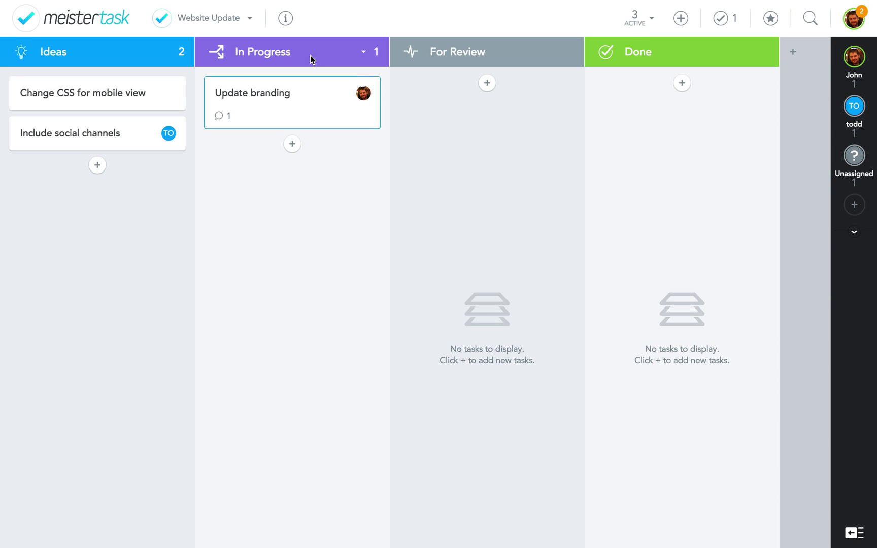